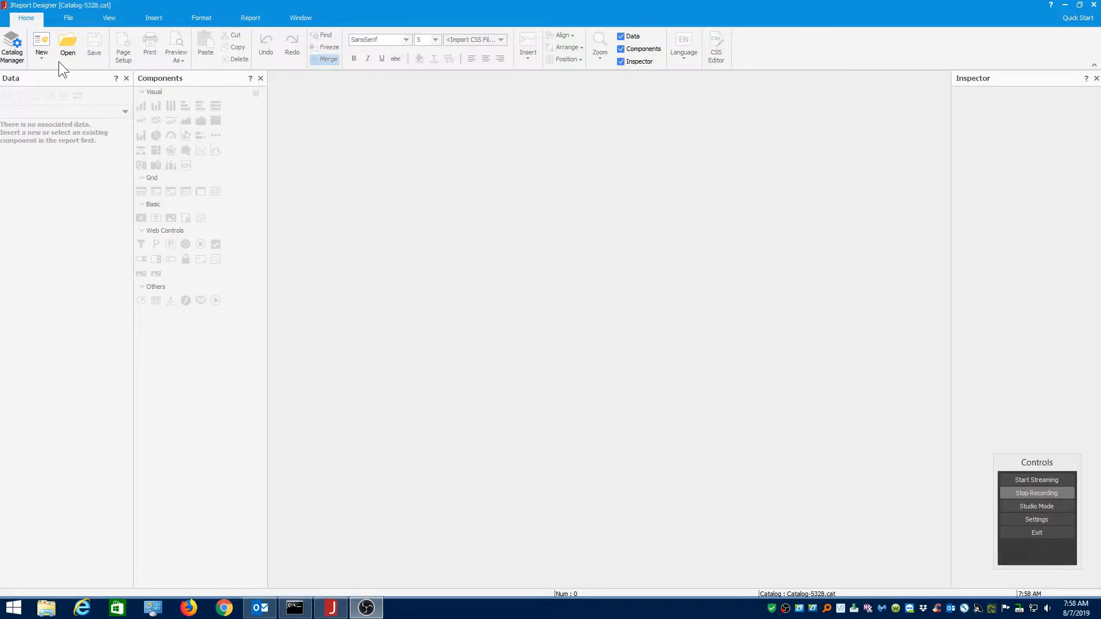
# Create a new parameter in the catalog's Parameters group through the Catalog Manager and name it "Staff - Test"
pyautogui.click(15, 51)
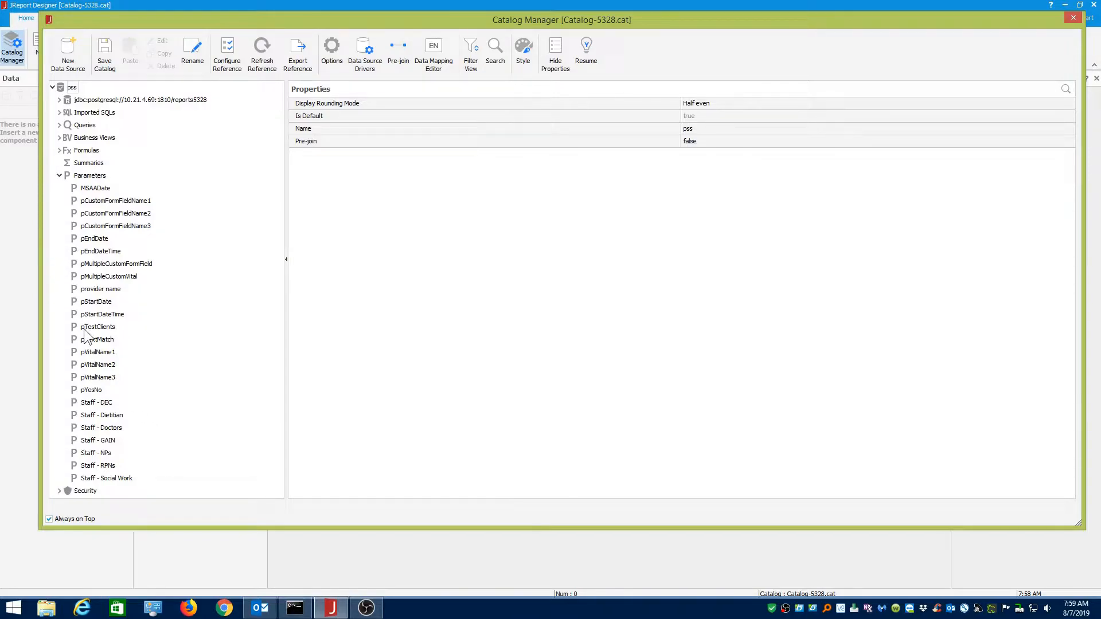
pyautogui.rightClick(94, 176)
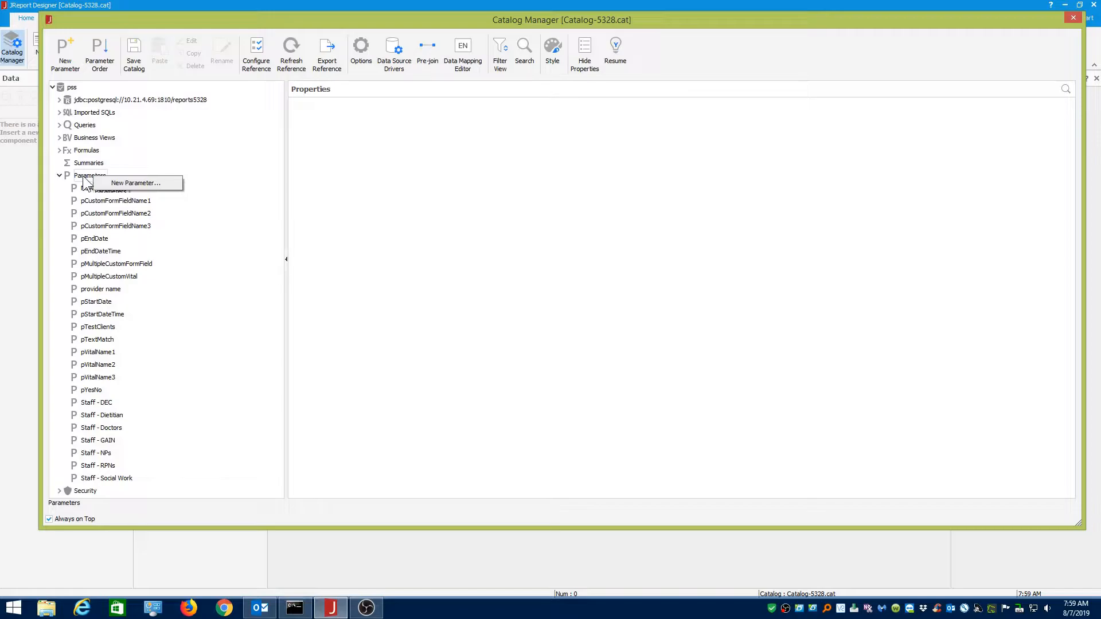
pyautogui.click(124, 183)
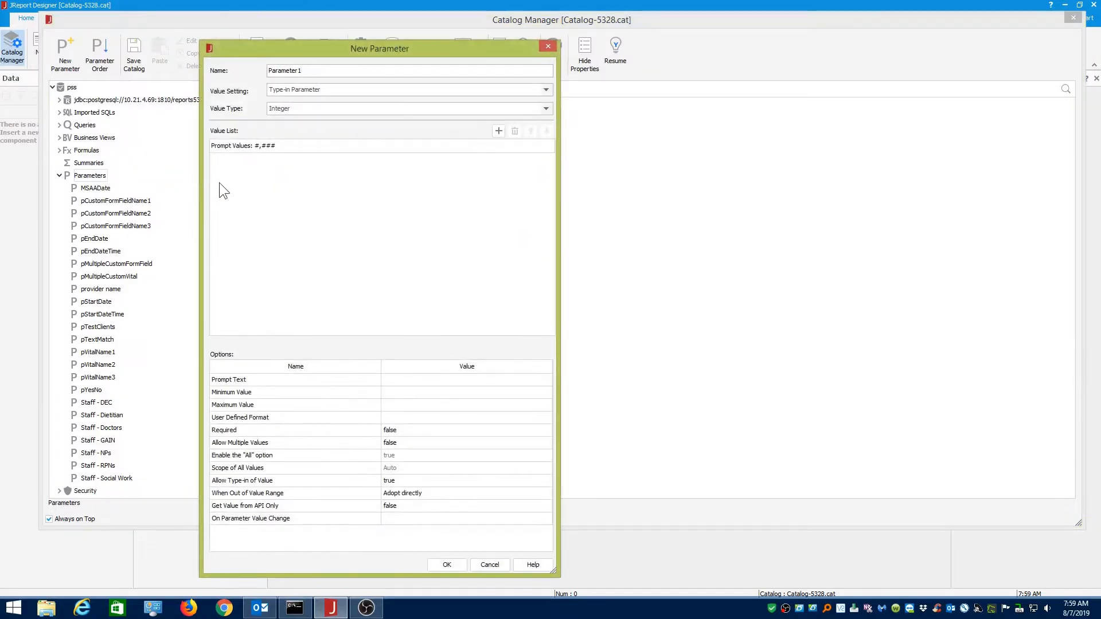
pyautogui.moveTo(307, 68); pyautogui.dragTo(227, 47)
pyautogui.write('Staff - Test')
# Define the parameter as a Type-in Parameter with the String value type
pyautogui.click(343, 86)
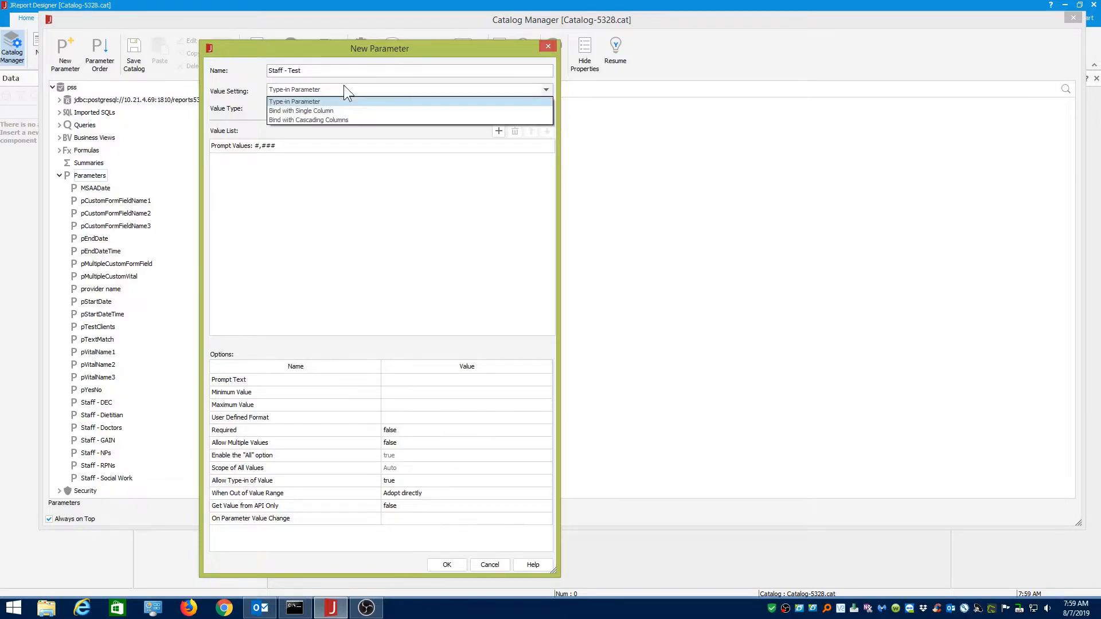
pyautogui.click(317, 102)
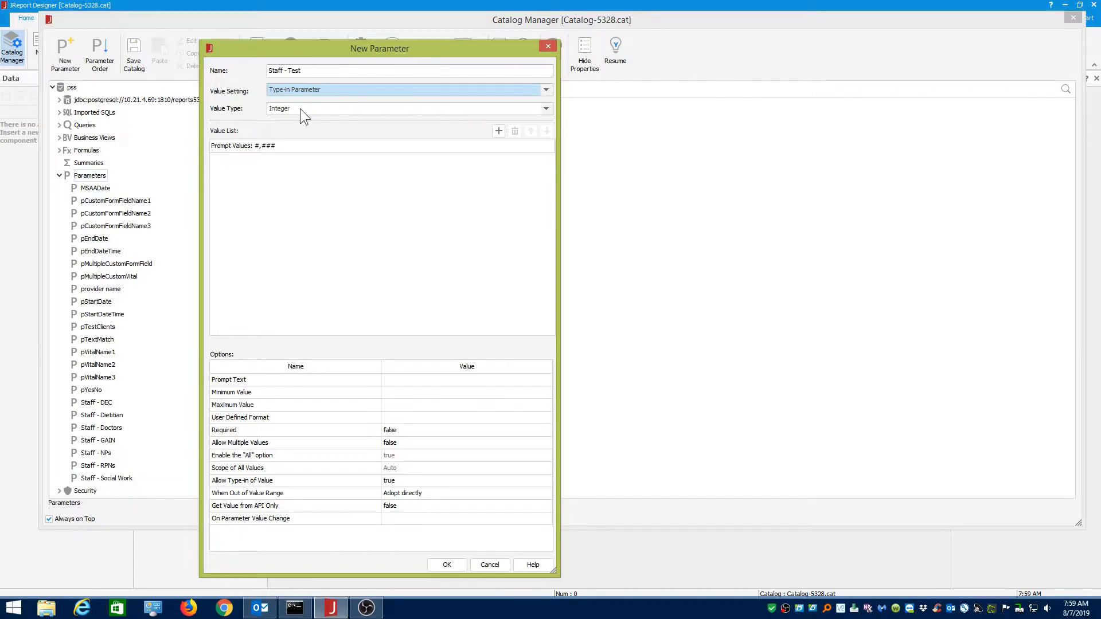
pyautogui.click(300, 108)
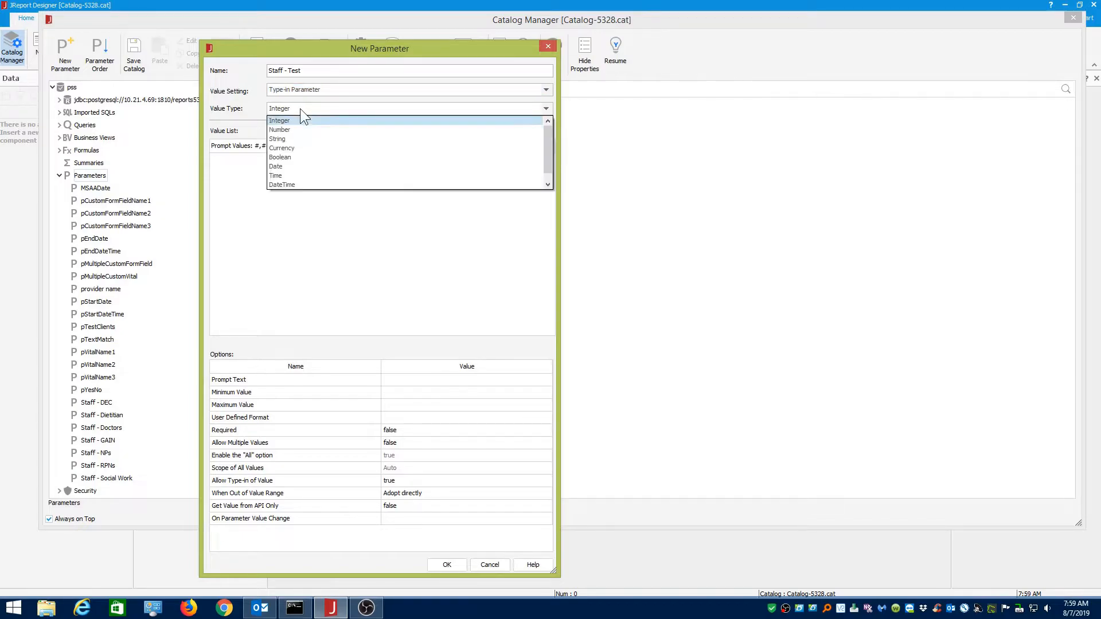
pyautogui.click(281, 140)
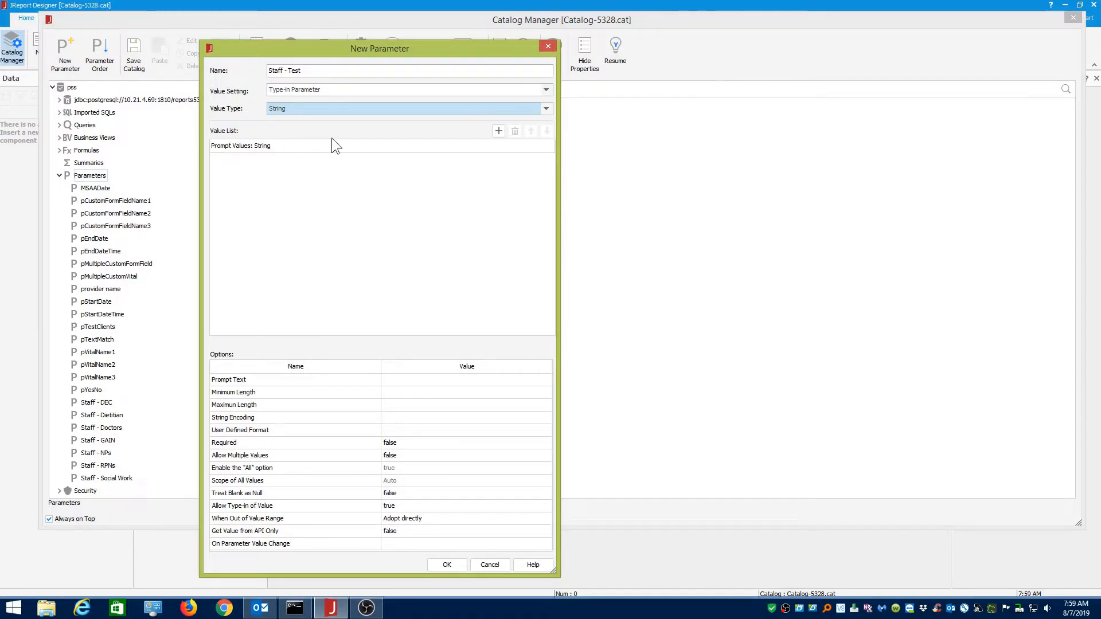
# Add the prompt values "MIMO", "Mickey Mouse" and "Mouse, Mickey" to the parameter's value list
pyautogui.click(499, 131)
pyautogui.doubleClick(240, 158)
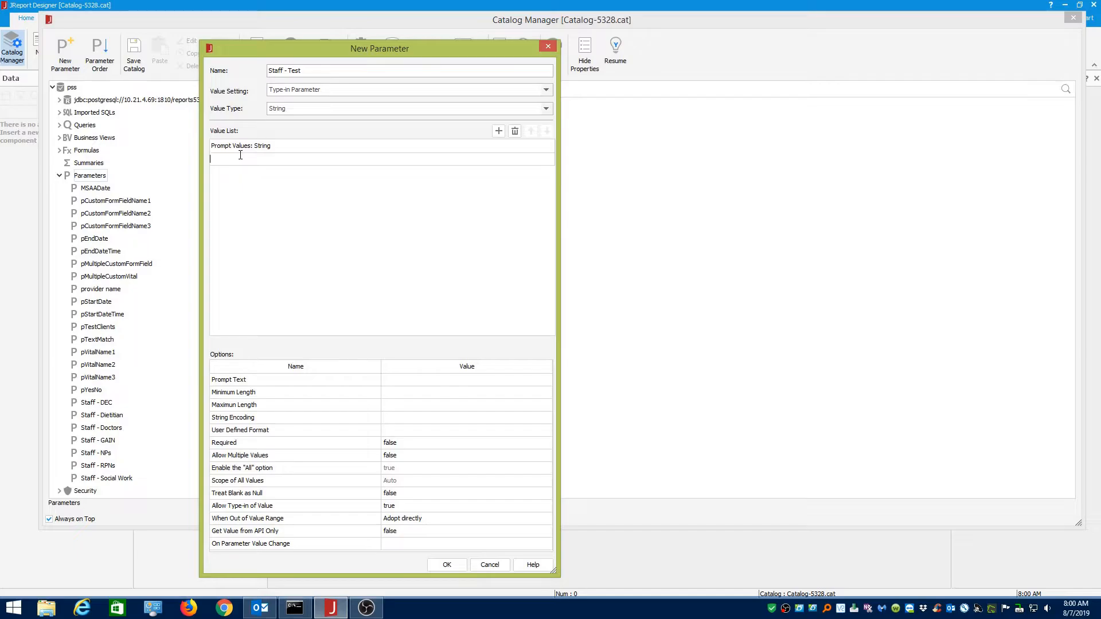
pyautogui.write('MIMO')
pyautogui.click(498, 131)
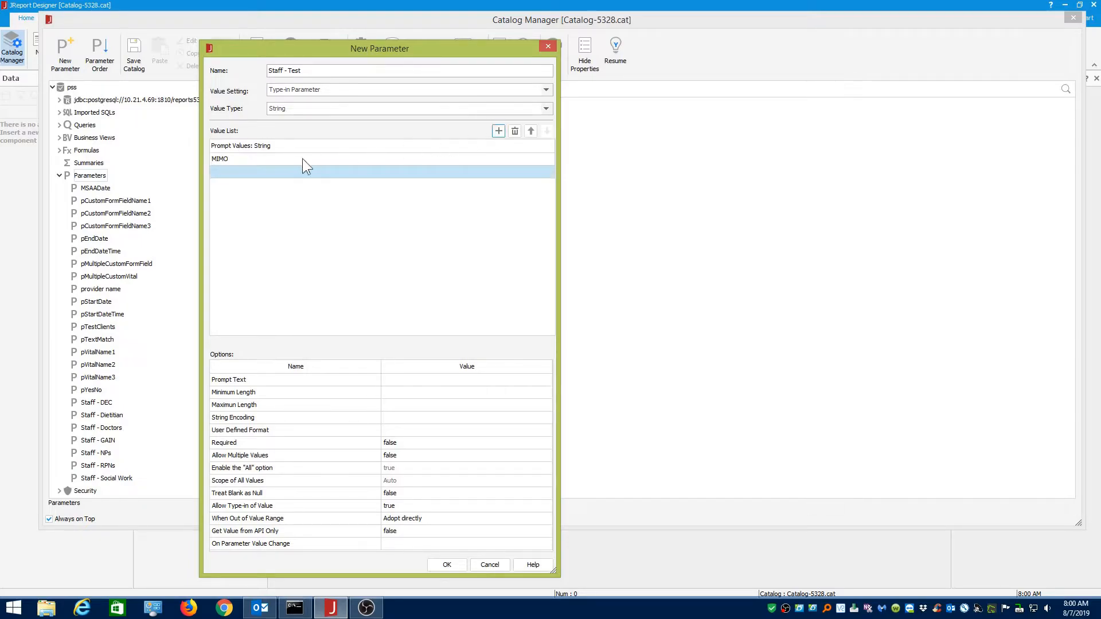
pyautogui.click(219, 173)
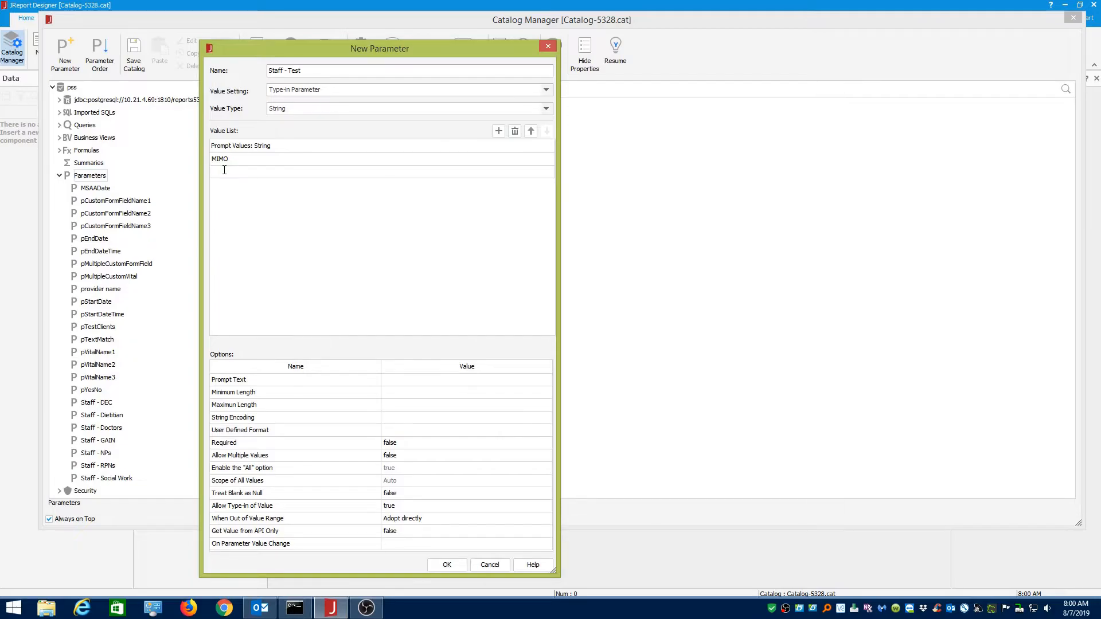
pyautogui.write('Mickey Mouse')
pyautogui.click(498, 131)
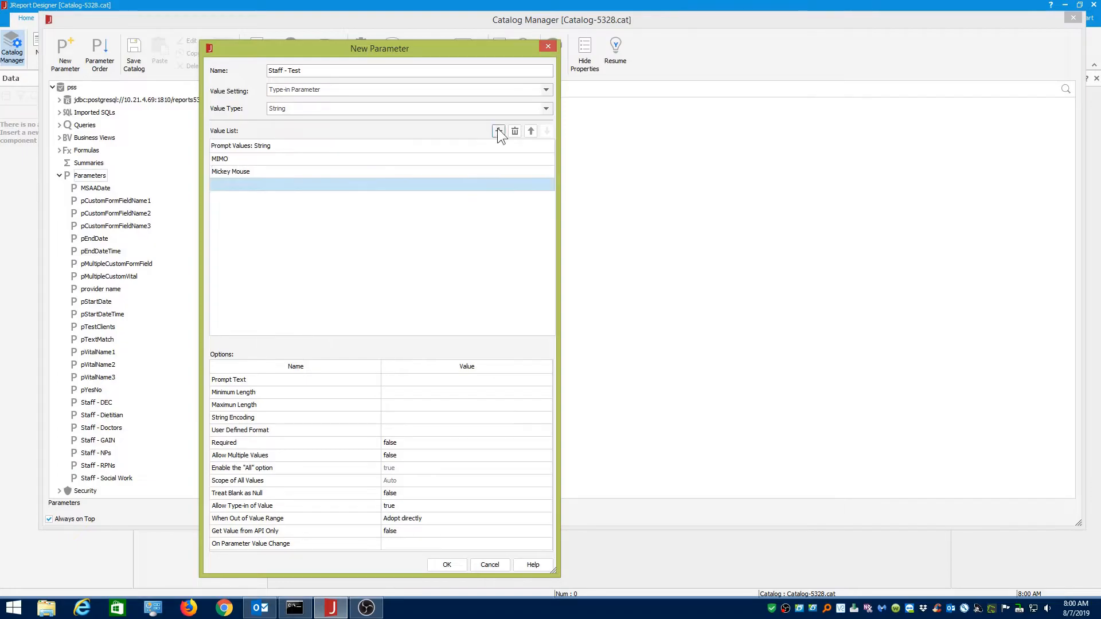
pyautogui.click(254, 185)
pyautogui.write('Mous')
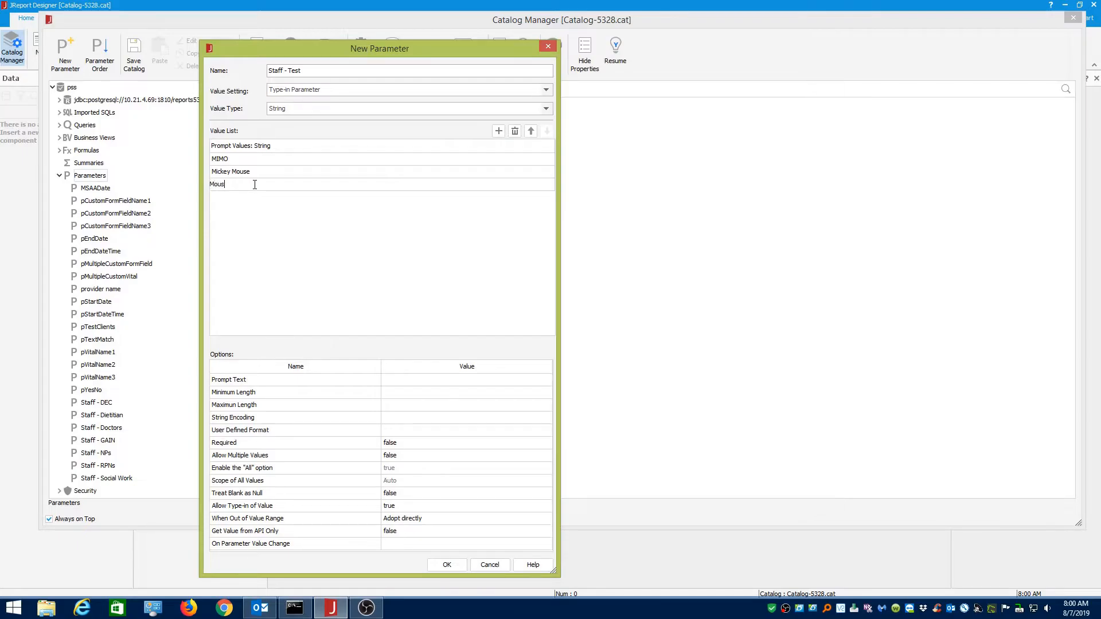
pyautogui.write('e, Mickey')
# Add the prompt values "DODU", "Donald Duck" and "Duck, Donald" to the end of the value list
pyautogui.click(498, 132)
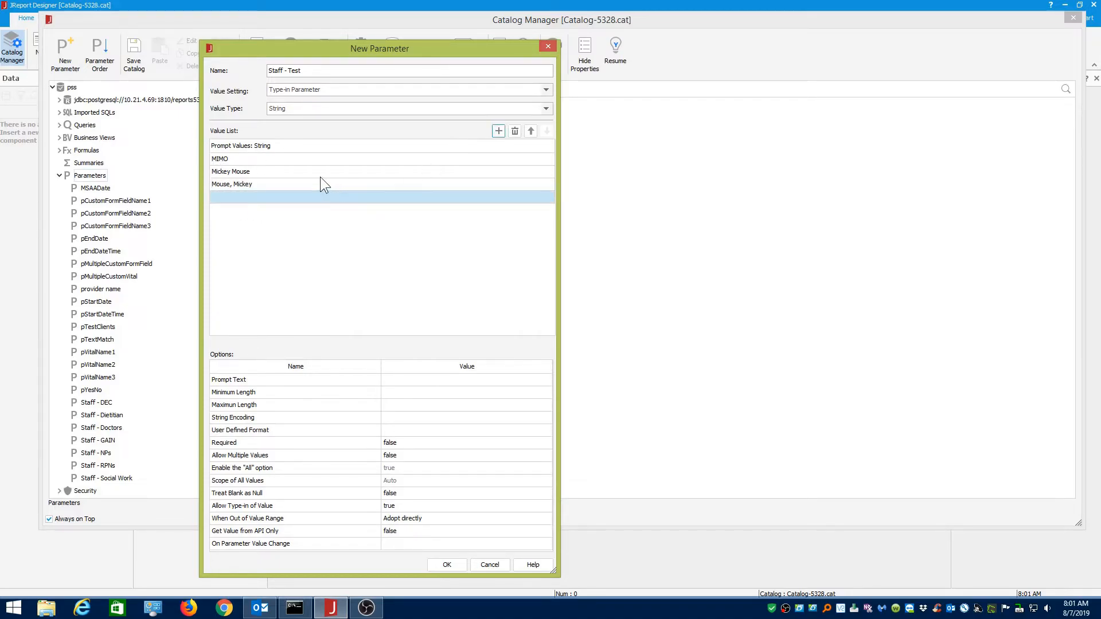
pyautogui.doubleClick(286, 195)
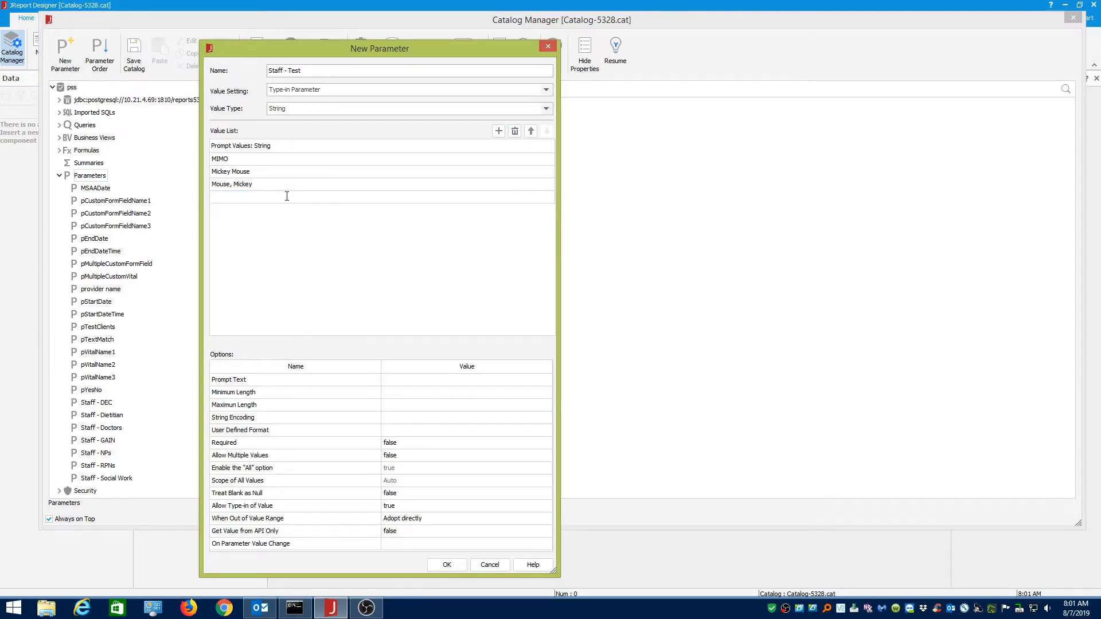
pyautogui.write('D')
pyautogui.press('BackSpace')
pyautogui.press('BackSpace')
pyautogui.write('DOD')
pyautogui.click(499, 134)
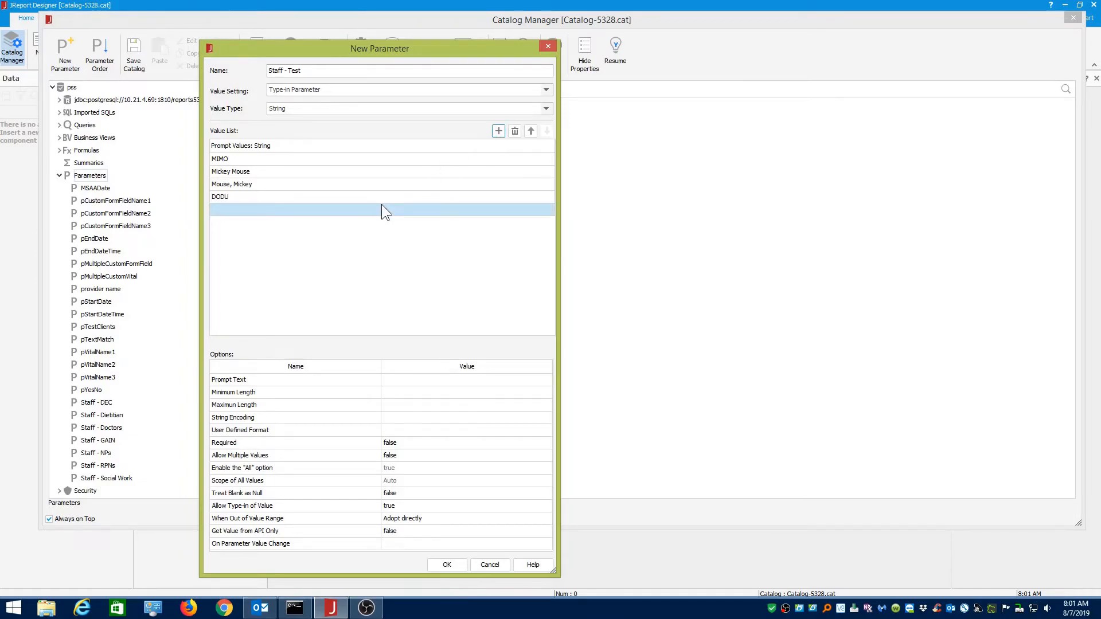
pyautogui.click(263, 210)
pyautogui.write('Donald Duck')
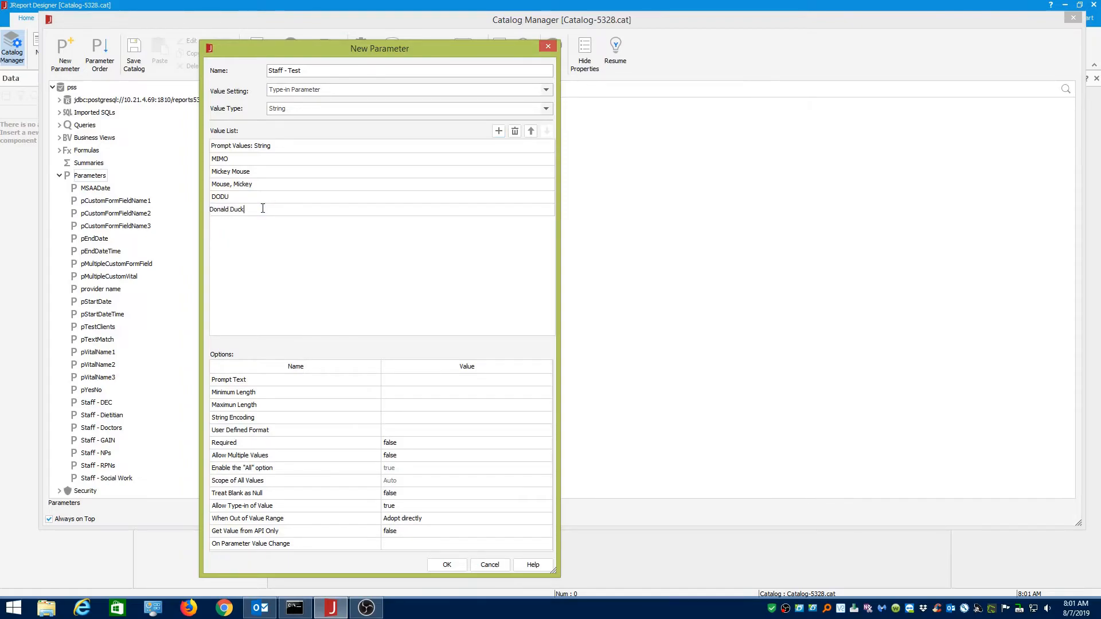
pyautogui.click(498, 130)
pyautogui.click(223, 221)
pyautogui.write('Duck, Donald')
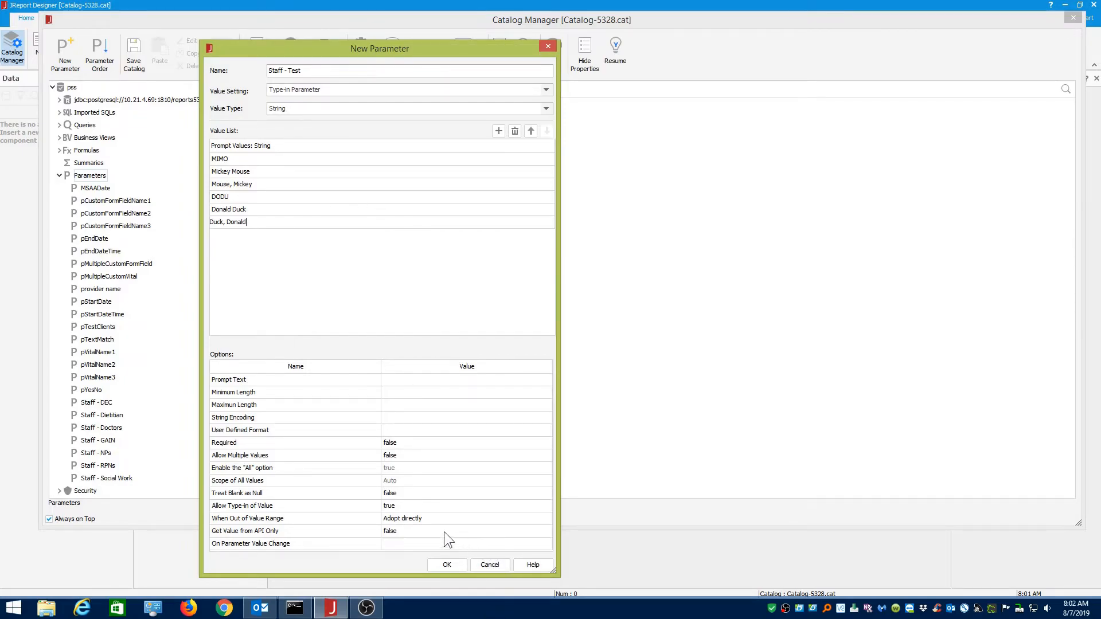
# Set Allow Multiple Values to true, review the options through Allow Type-in of Value, and finish creating the parameter
pyautogui.click(403, 441)
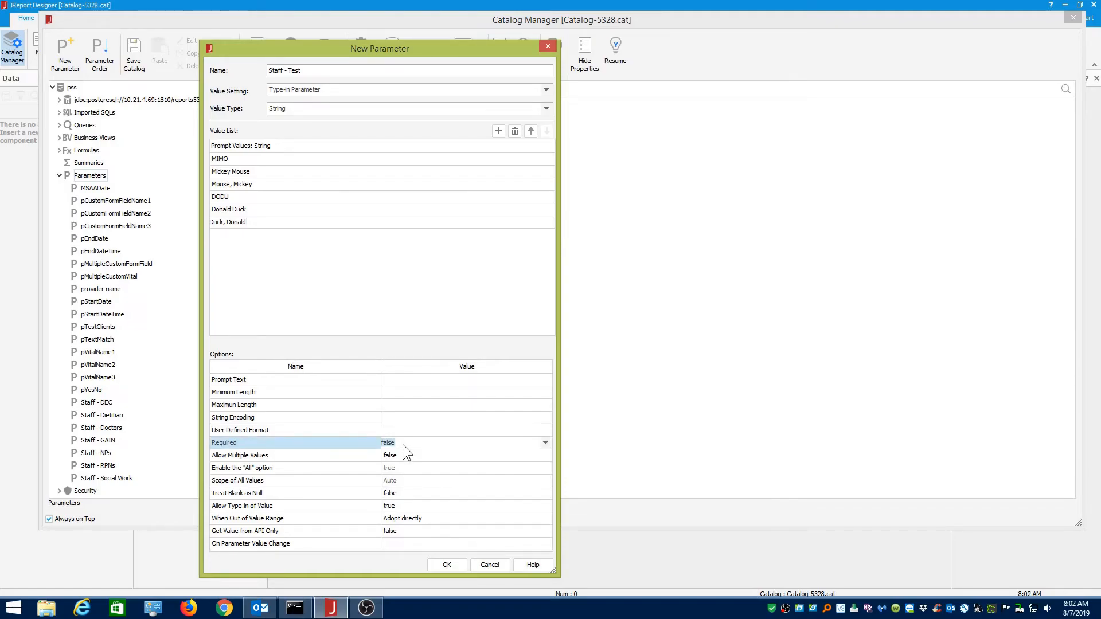
pyautogui.click(404, 455)
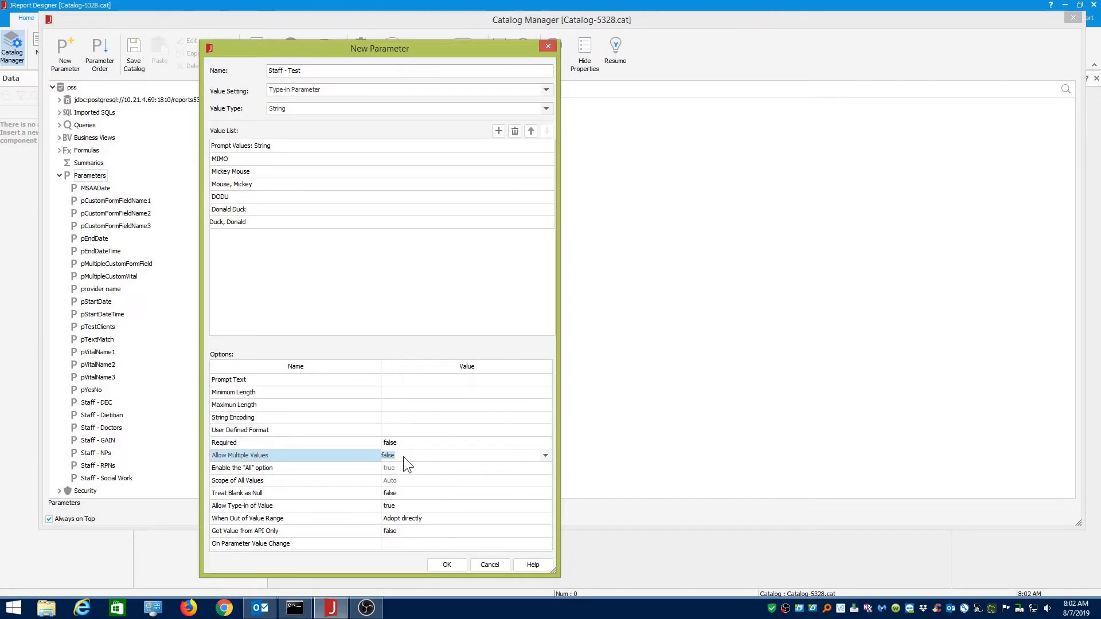
pyautogui.click(541, 456)
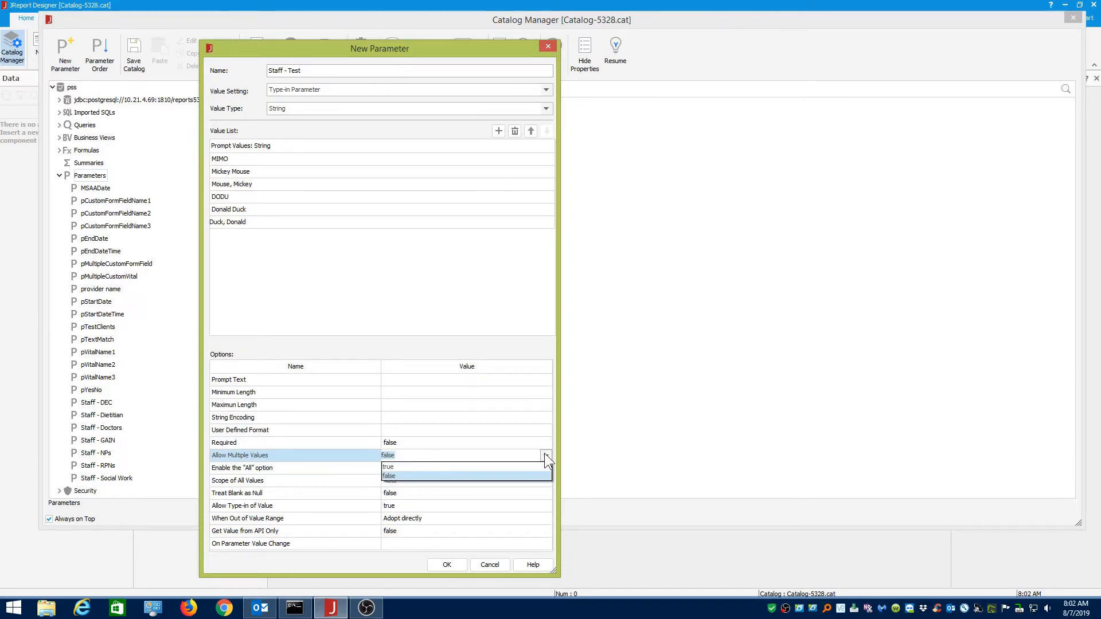
pyautogui.click(426, 463)
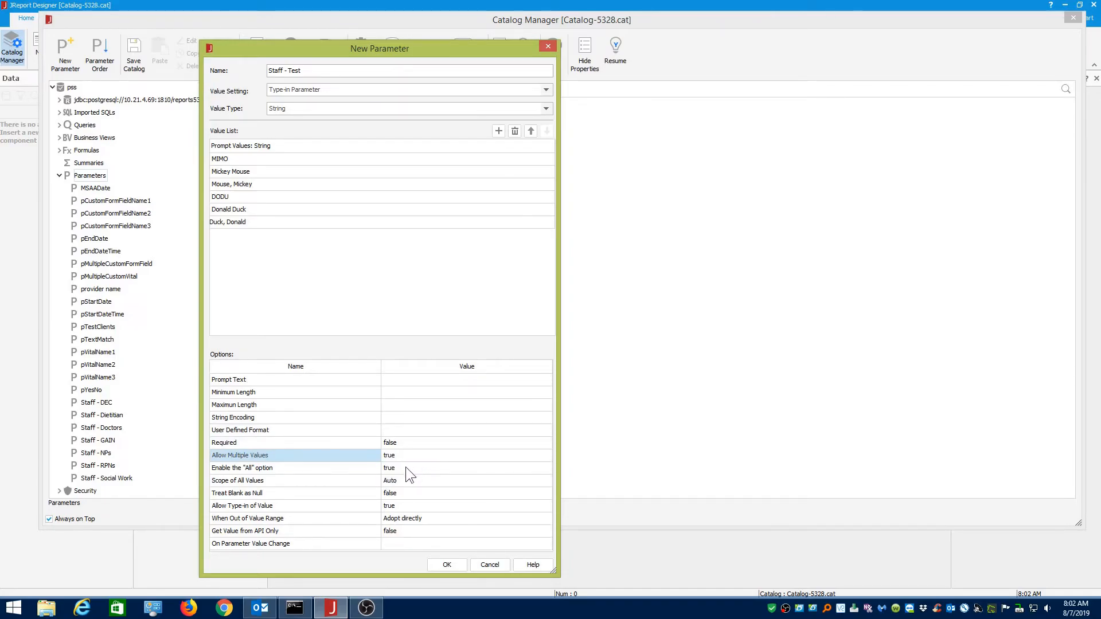
pyautogui.click(405, 468)
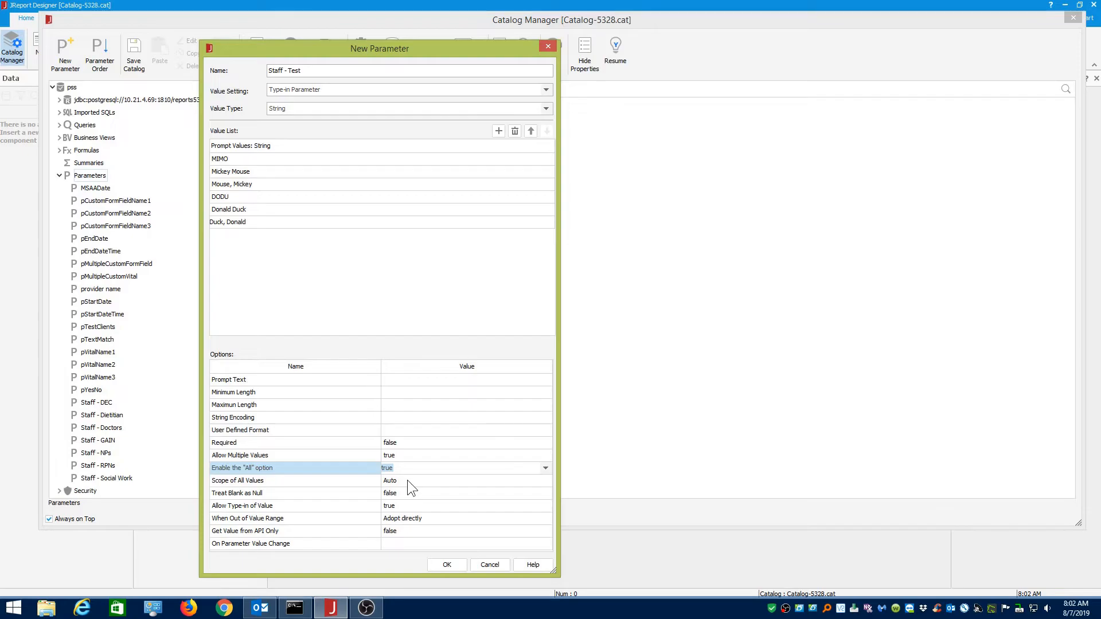
pyautogui.click(403, 483)
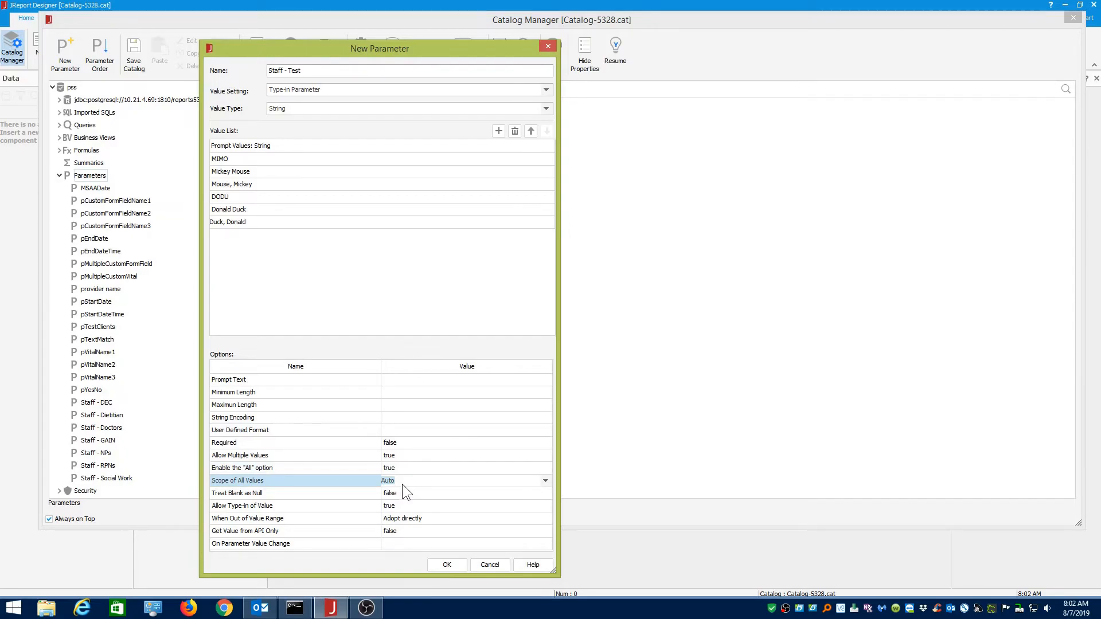
pyautogui.click(402, 494)
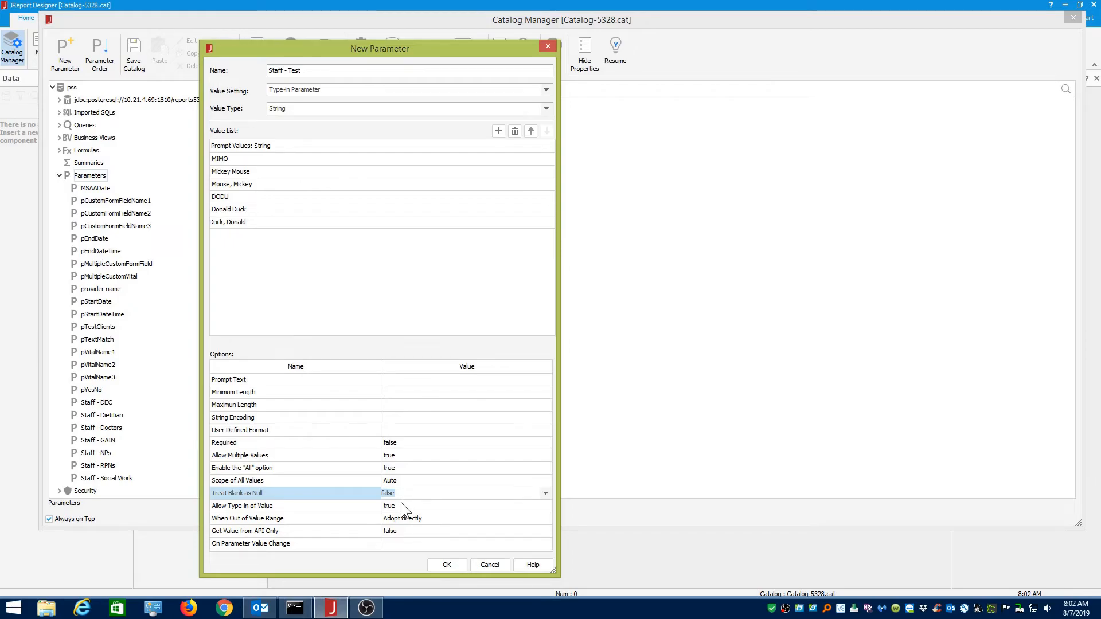
pyautogui.click(402, 506)
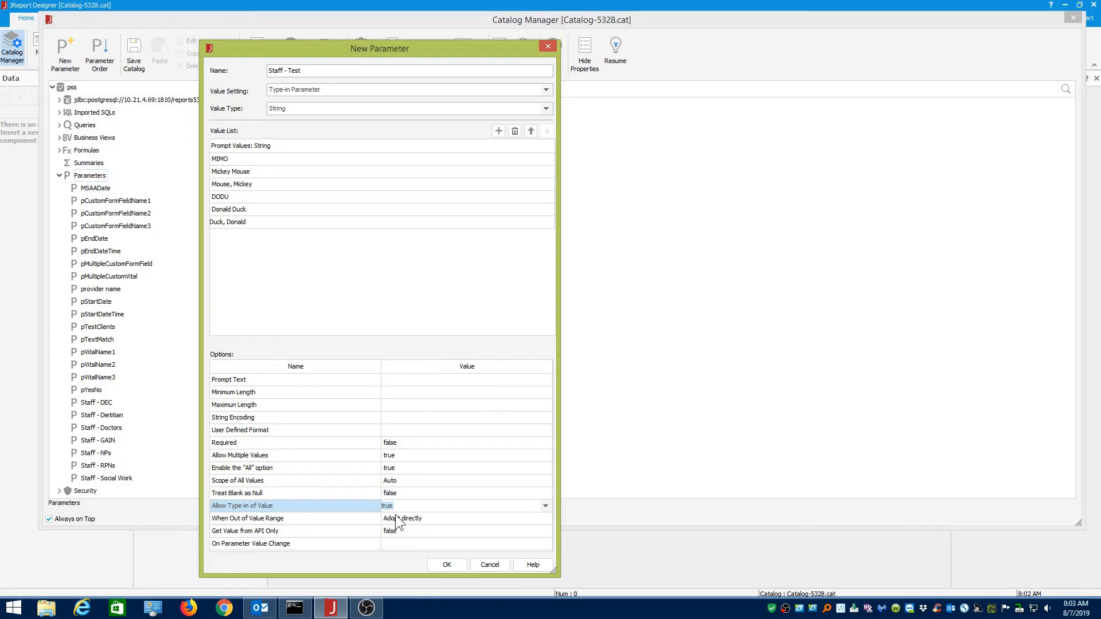
pyautogui.click(446, 565)
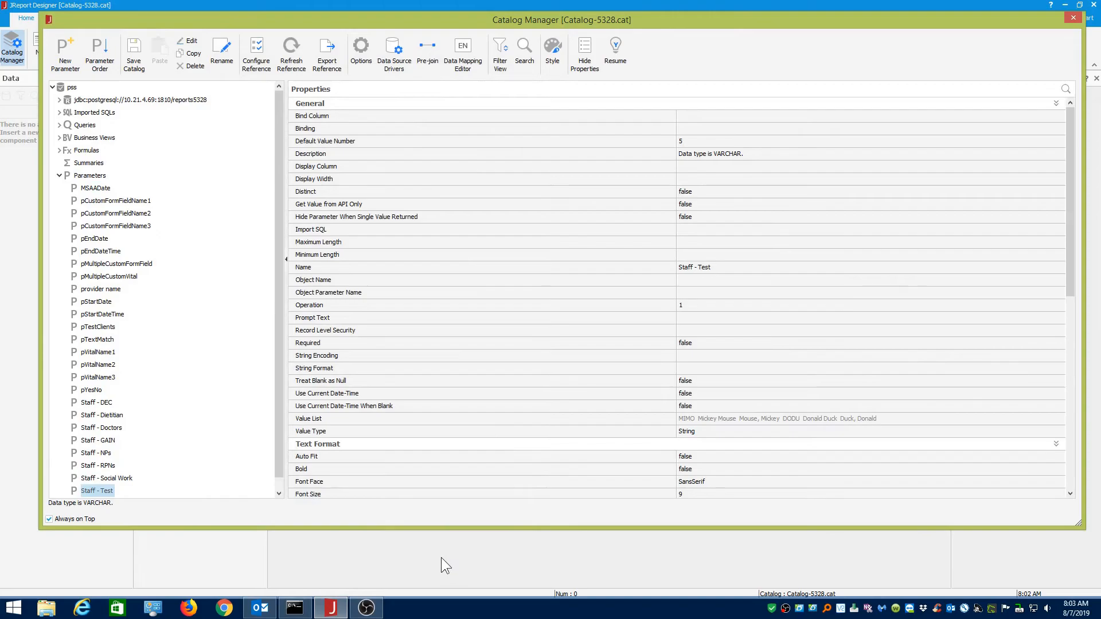
pyautogui.scroll(-1, 279, 424)
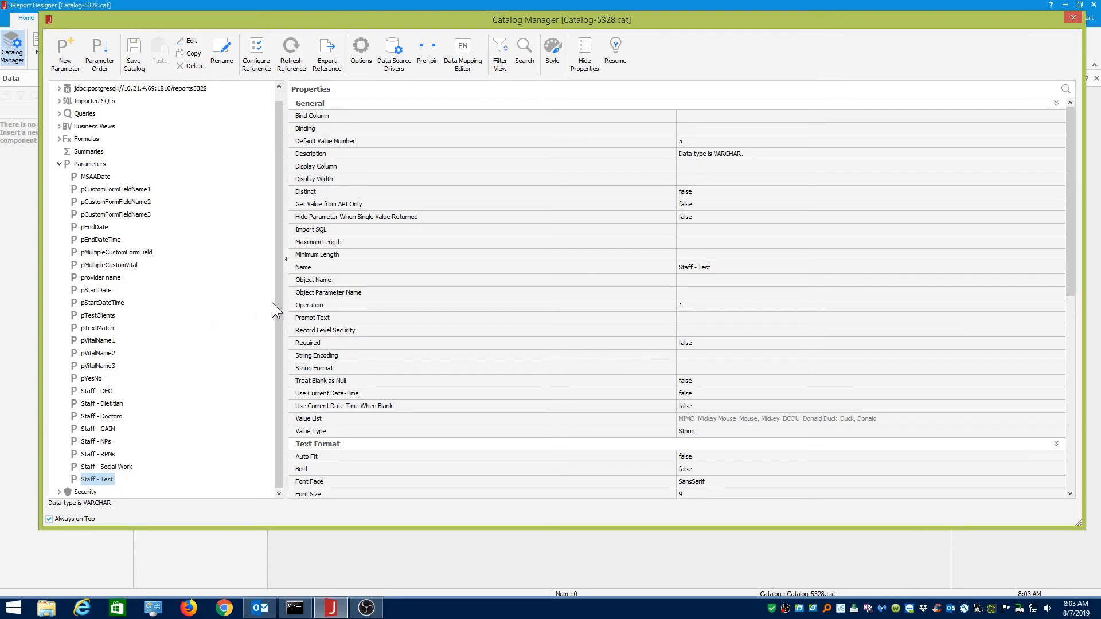
pyautogui.scroll(1, 277, 311)
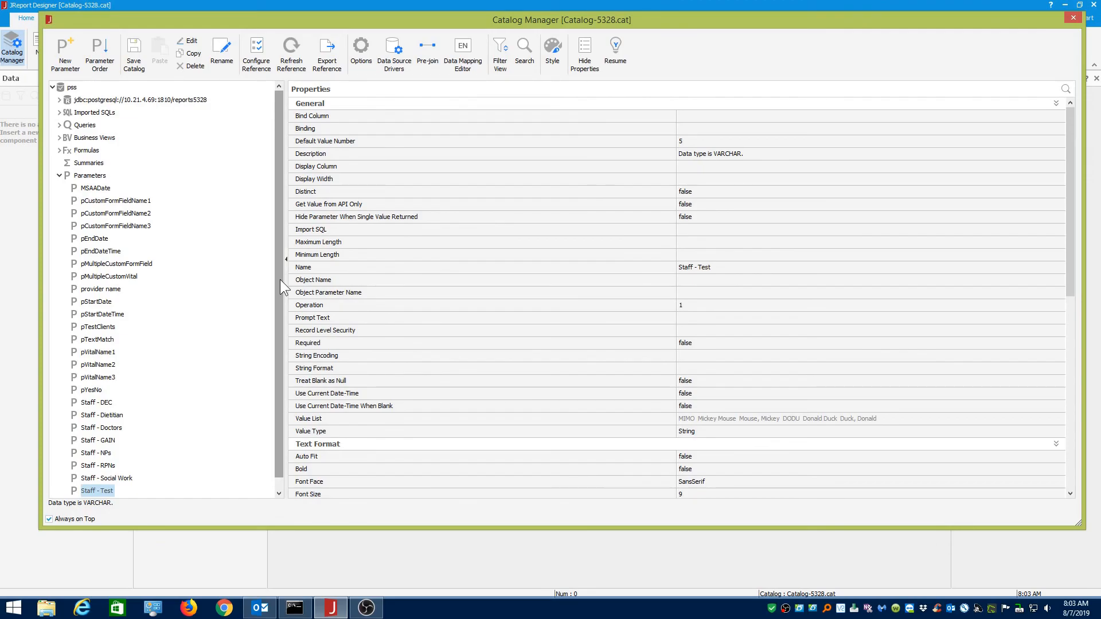
pyautogui.scroll(-1, 280, 277)
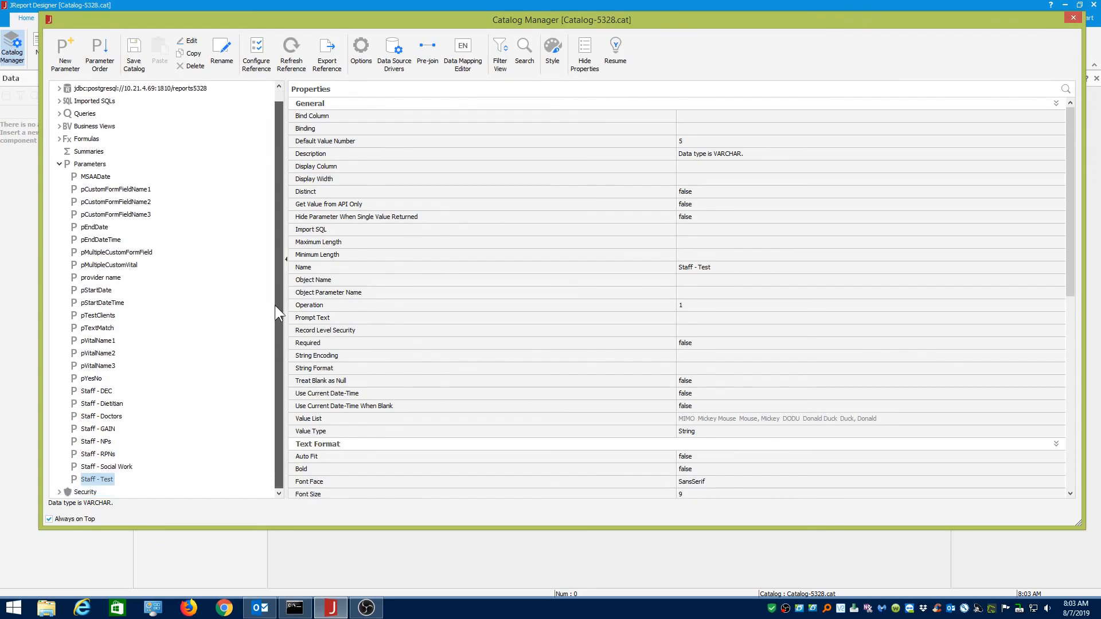